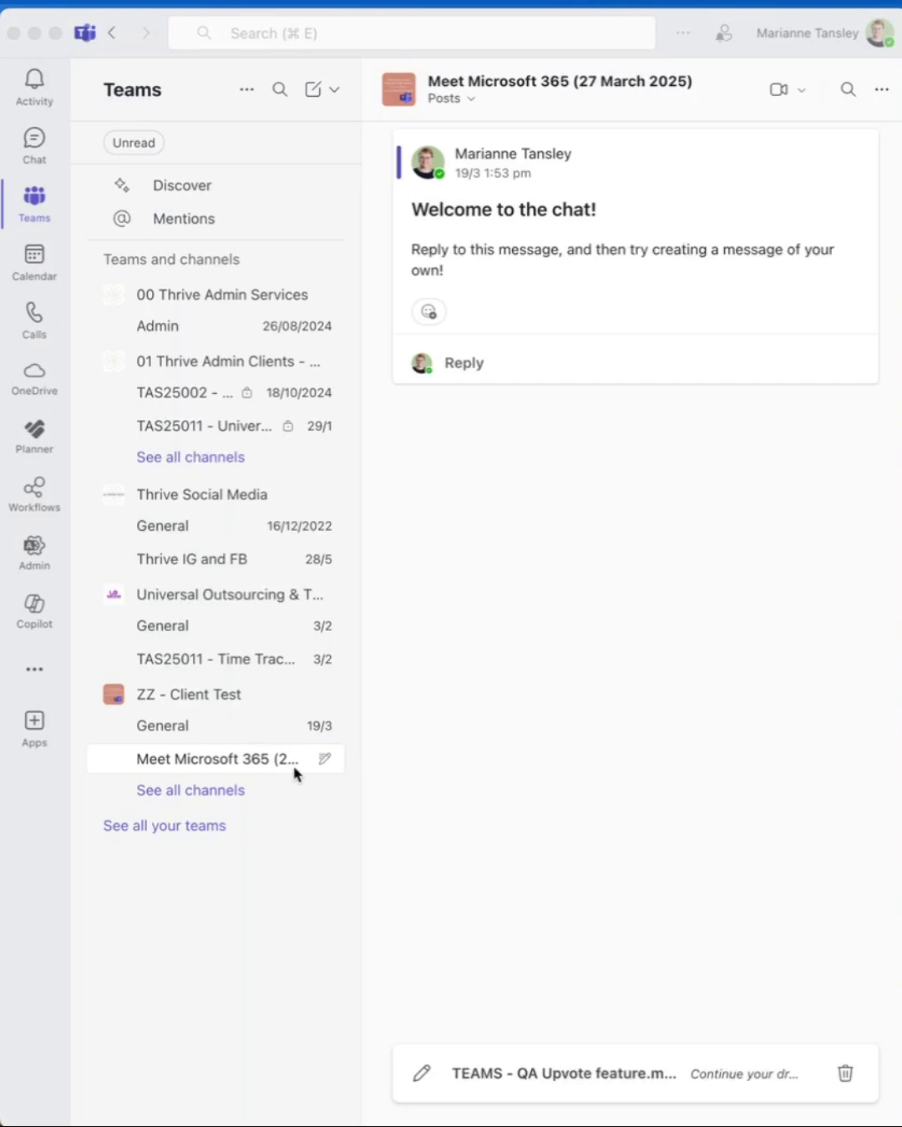
# Bring Teams forward and list the Meet Microsoft 365 channel's tabs (Posts, Files, Notes).
pyautogui.click(247, 768)
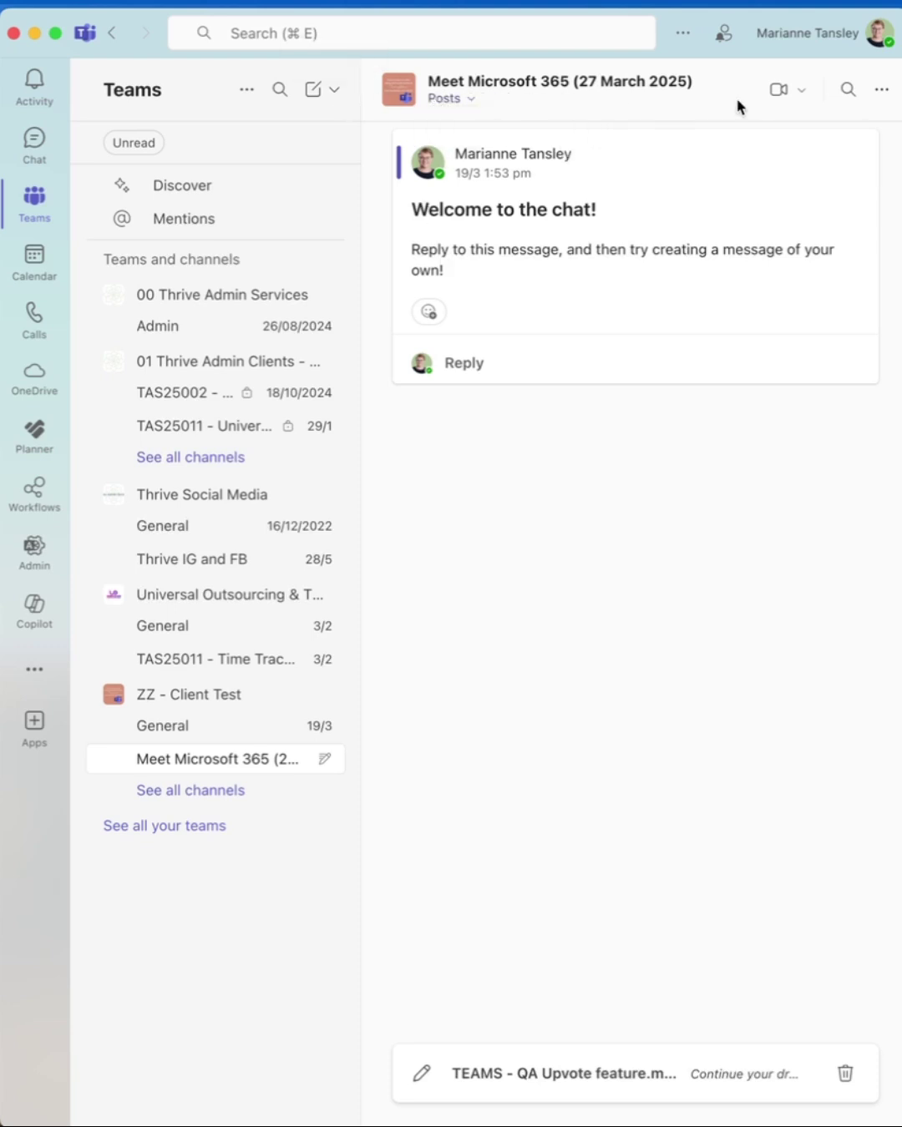
pyautogui.moveTo(451, 183)
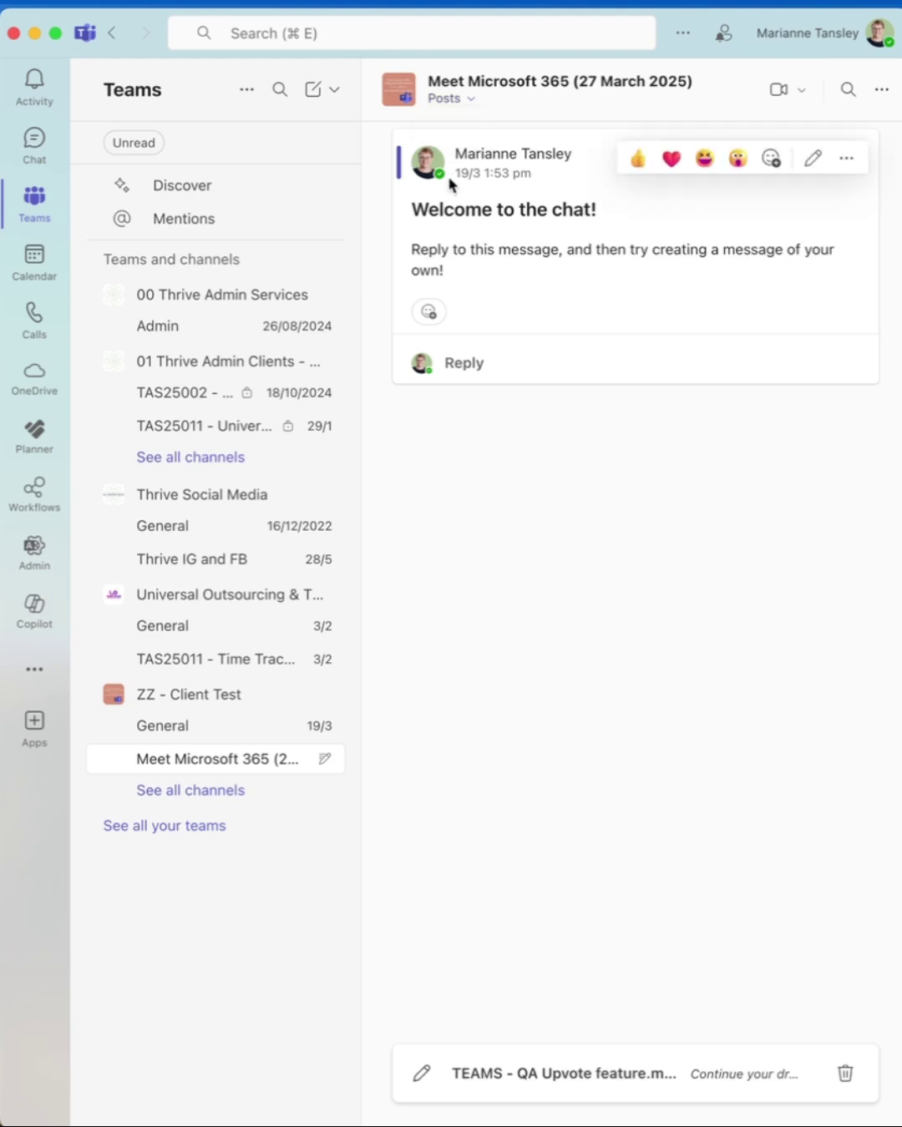
pyautogui.click(474, 99)
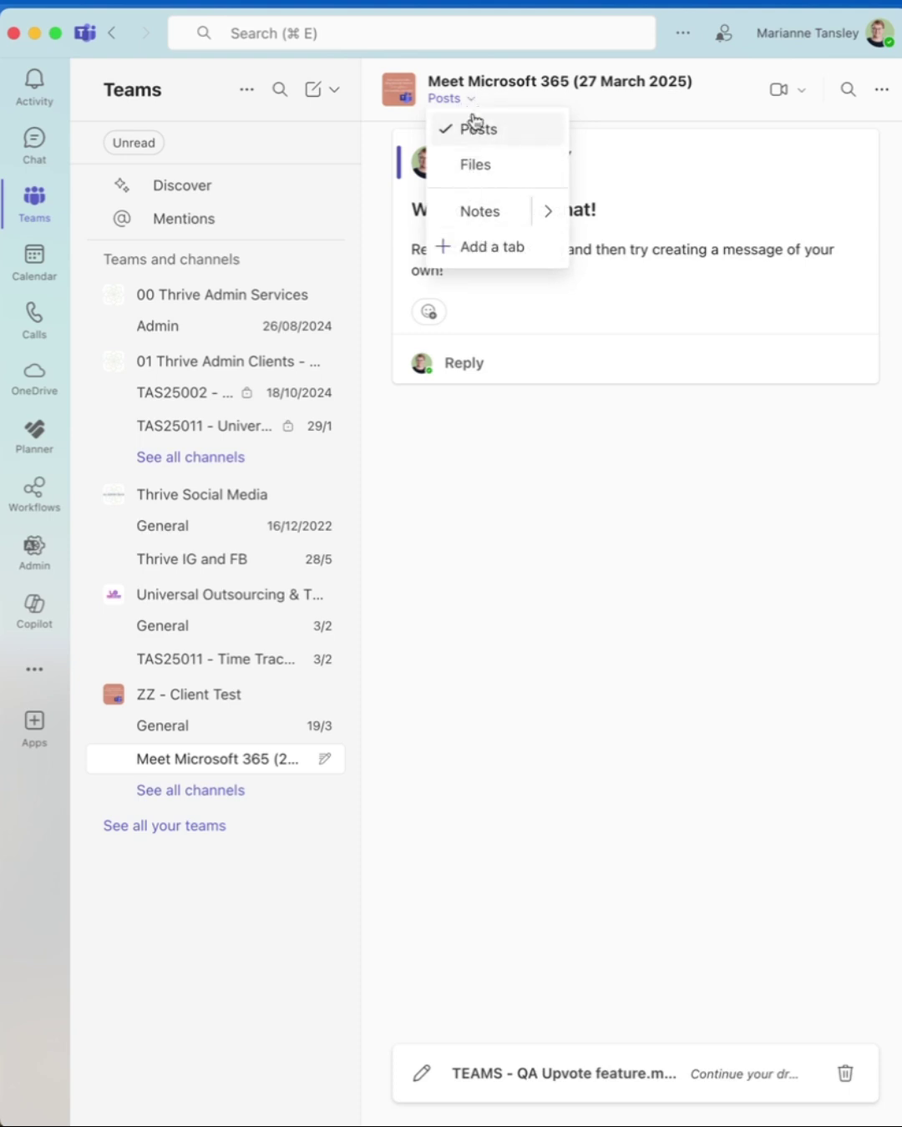
# Start adding a channel tab and search the app catalogue for 'planner' instead of 'trello'.
pyautogui.click(489, 248)
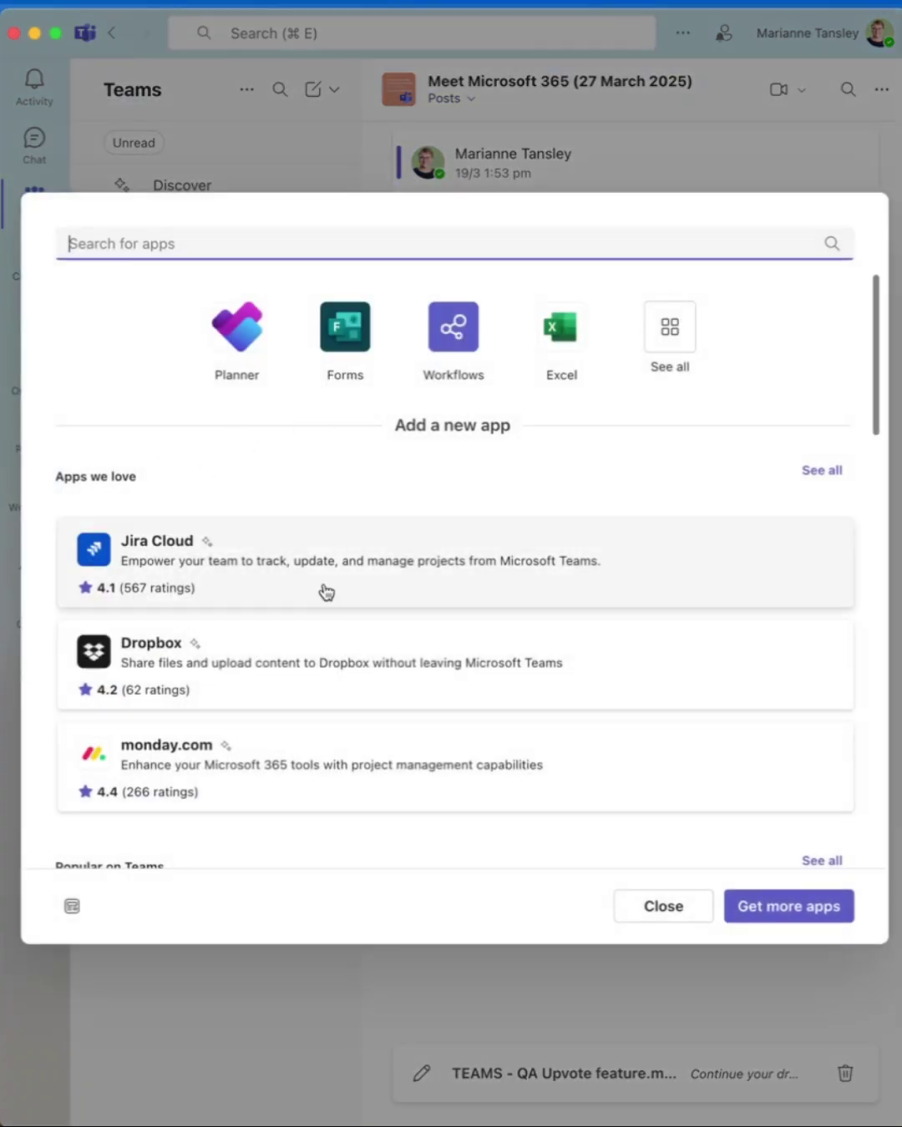
pyautogui.scroll(-4, 234, 633)
pyautogui.scroll(-3, 233, 633)
pyautogui.click(152, 243)
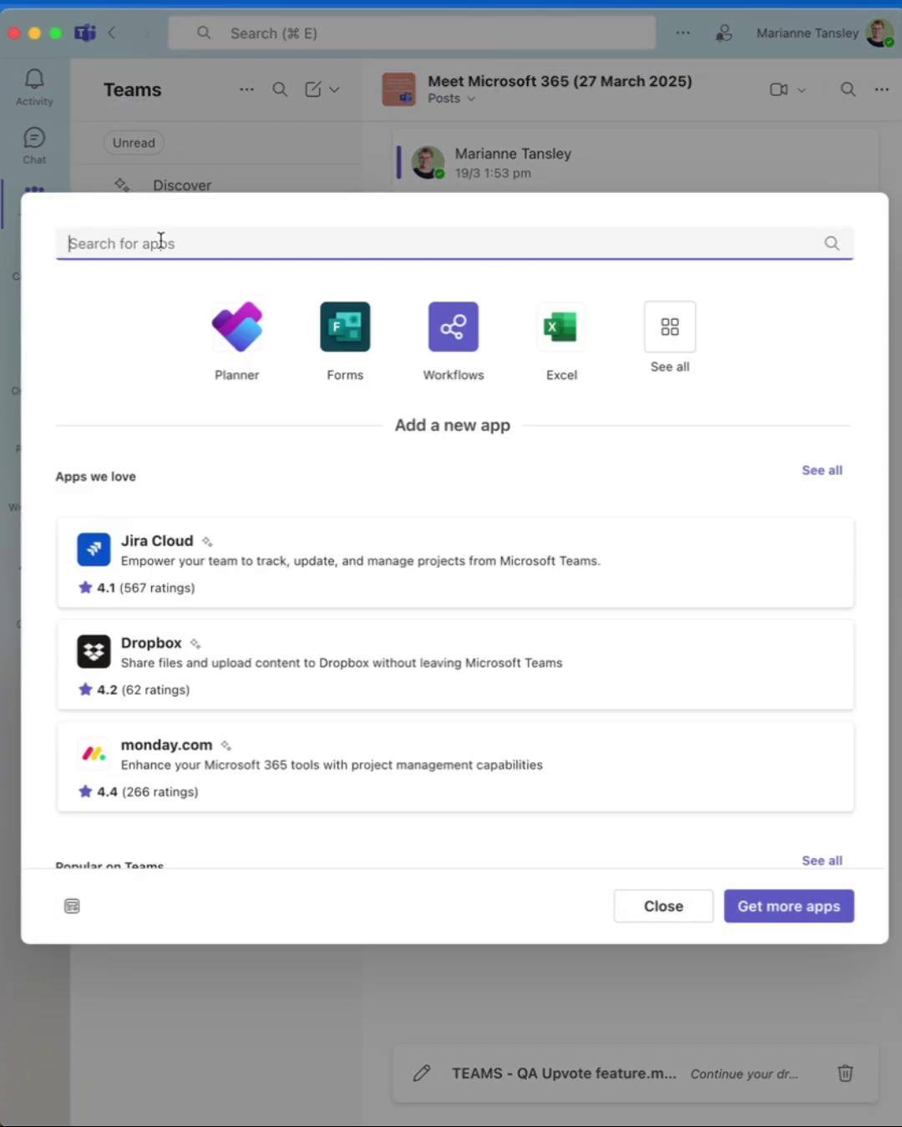
pyautogui.write('trello')
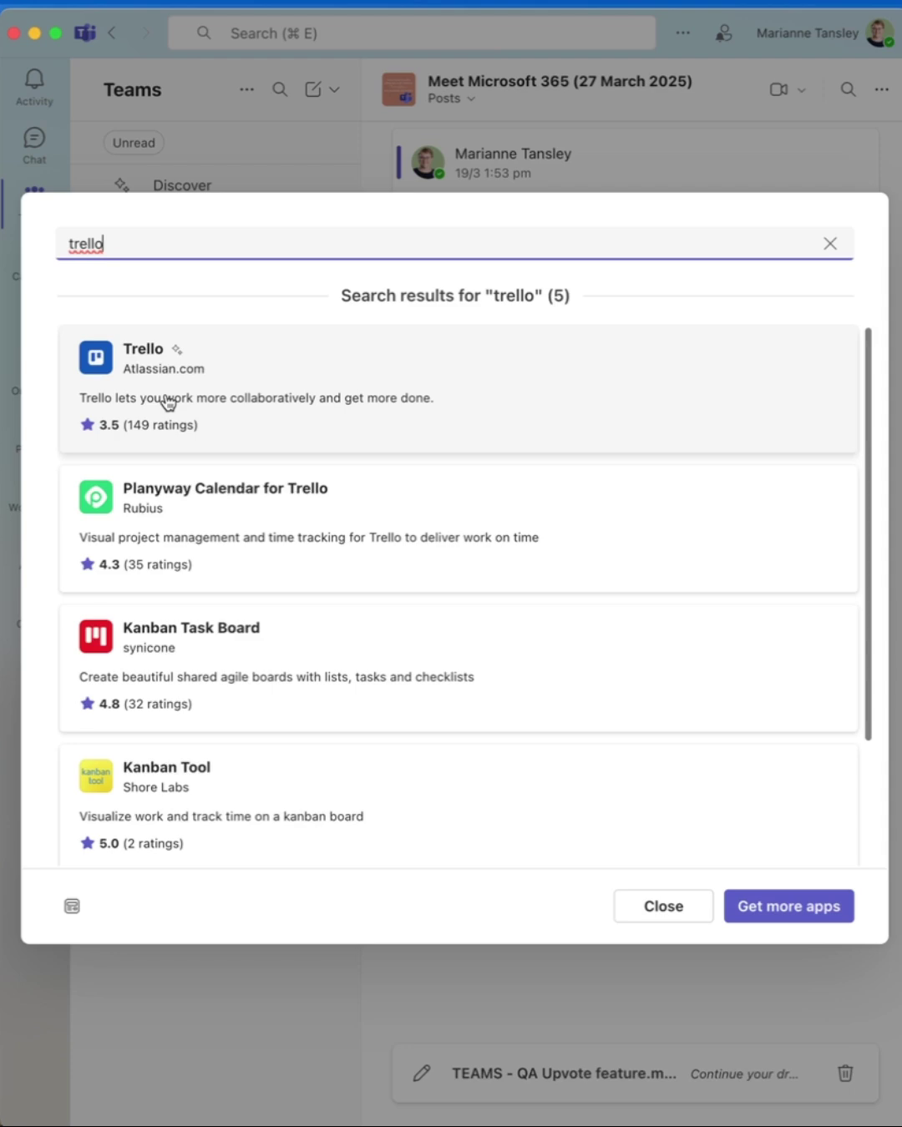
pyautogui.doubleClick(80, 245)
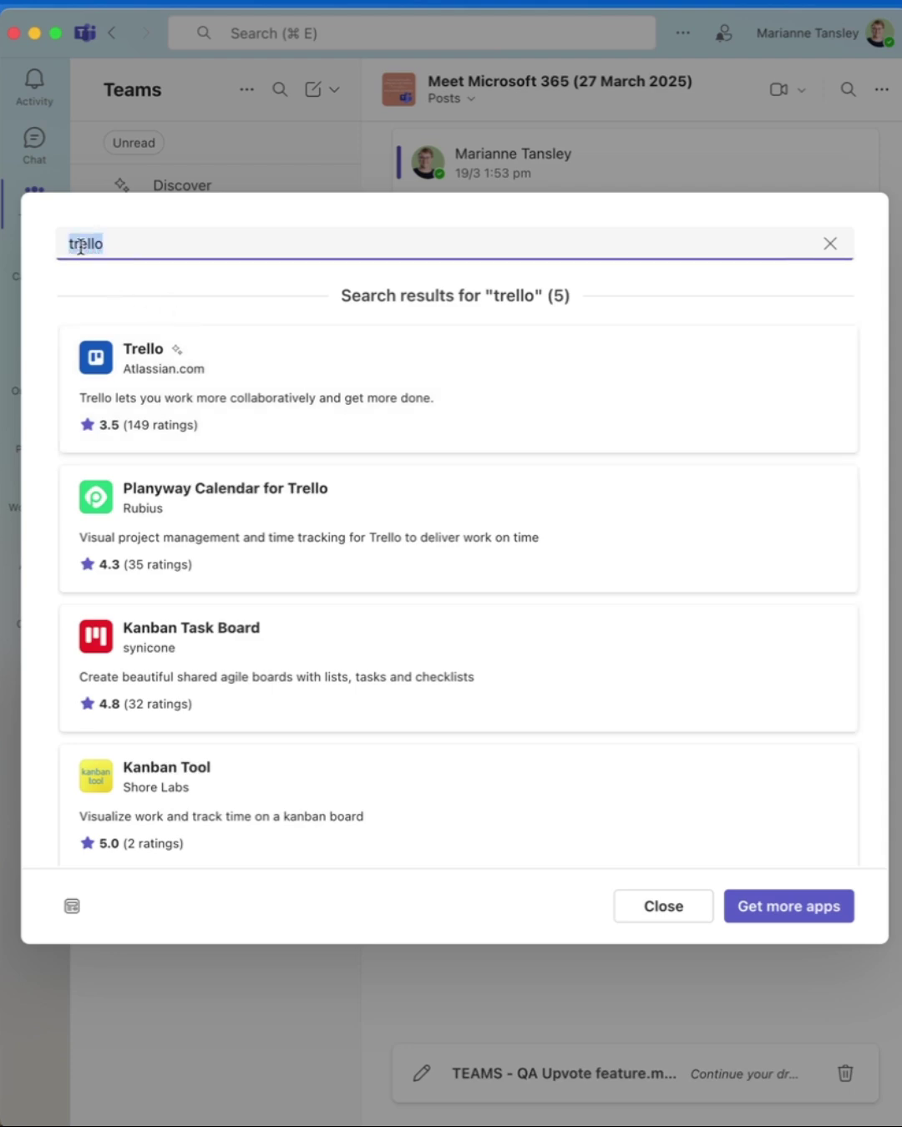
pyautogui.write('planner')
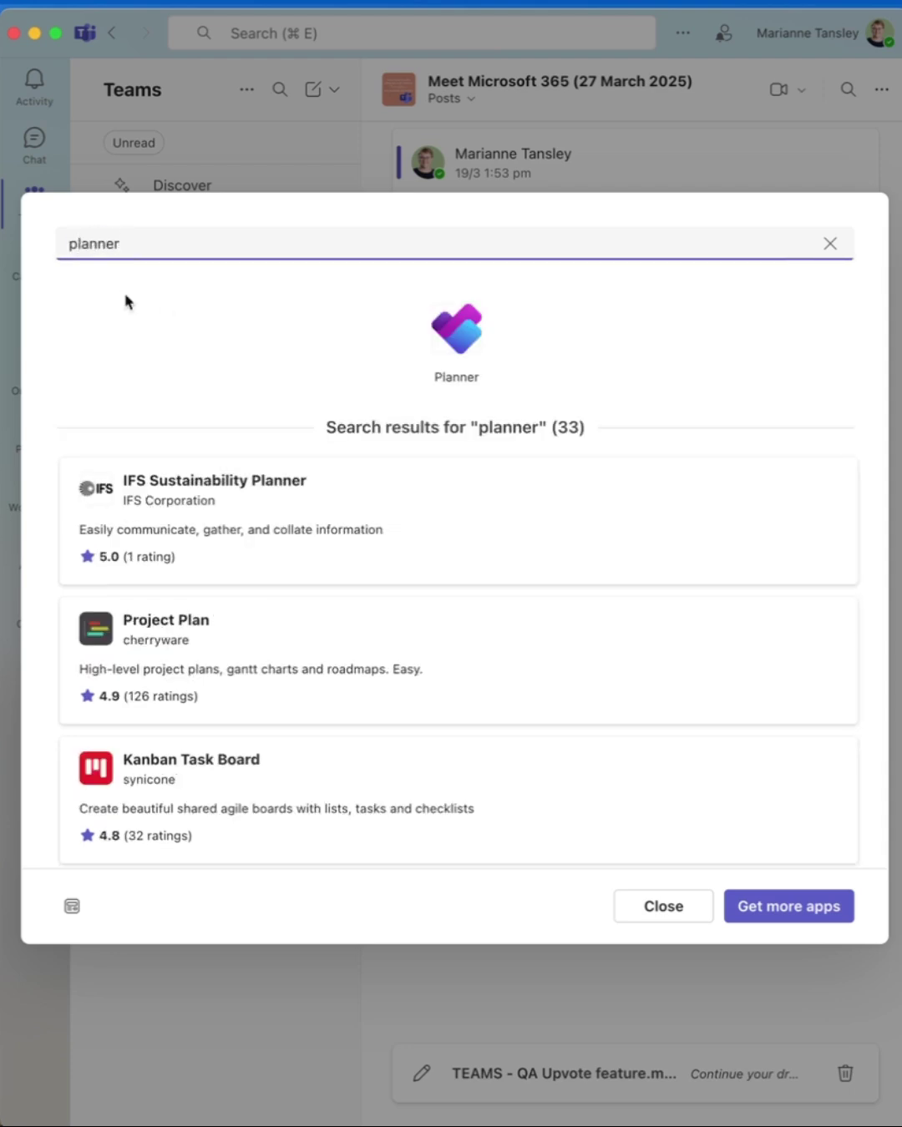
# Save a Planner tab to the channel and bring up its existing plans list.
pyautogui.click(456, 339)
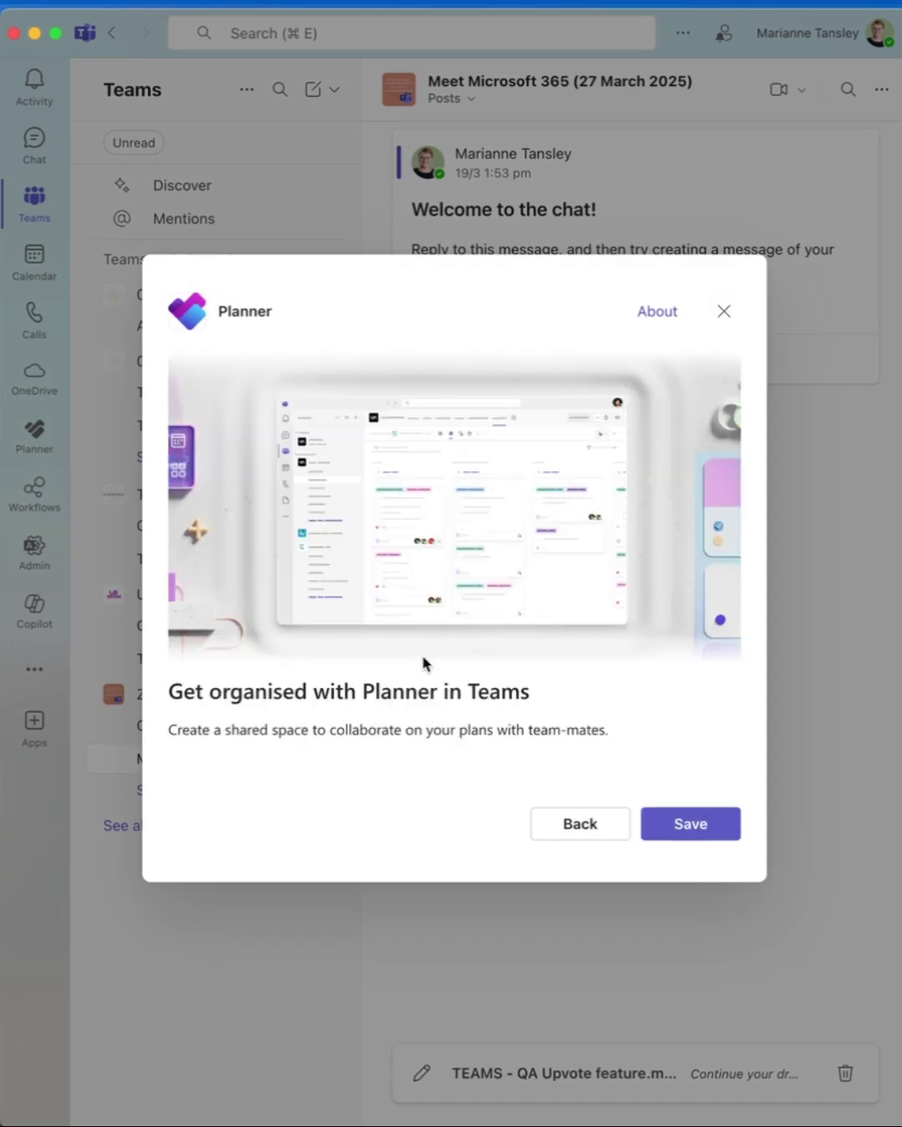
pyautogui.click(689, 823)
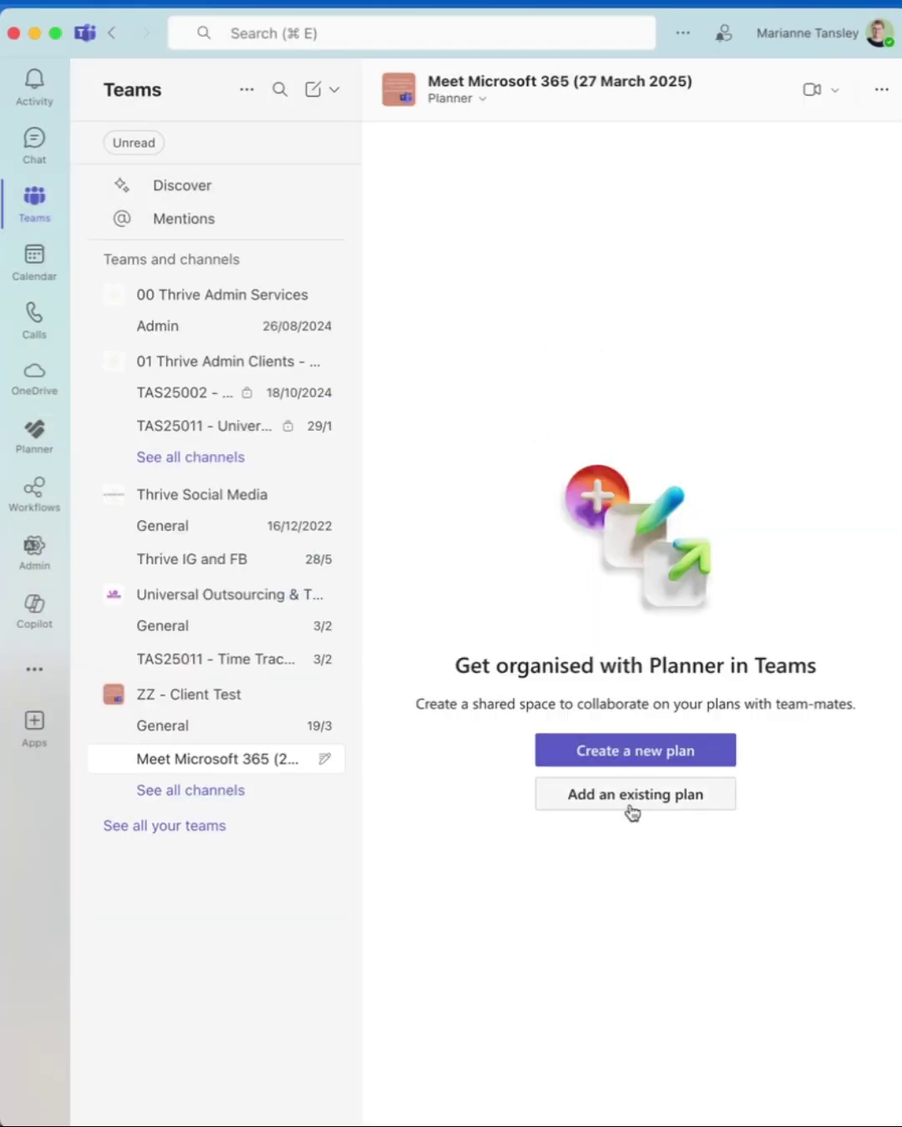
pyautogui.click(632, 797)
pyautogui.click(559, 667)
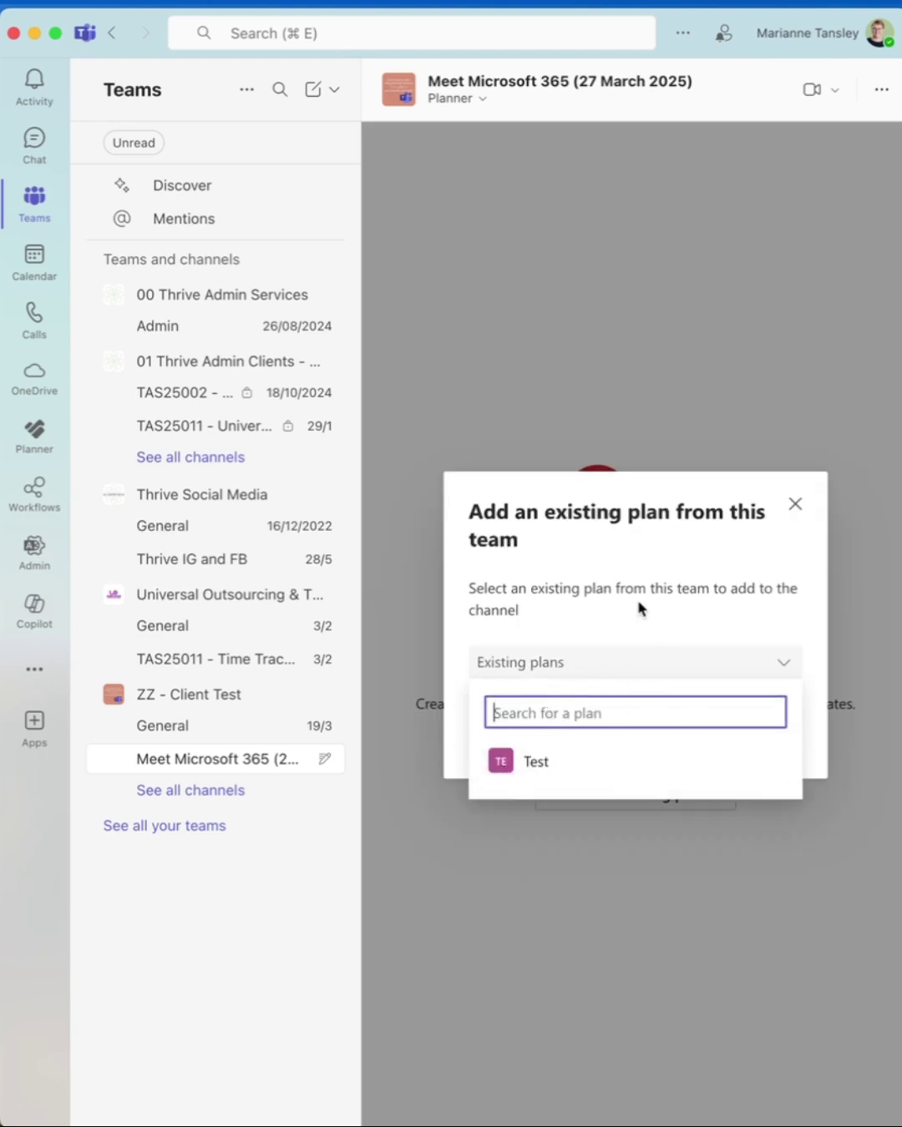
# Attach the existing 'Test' plan to the Meet Microsoft 365 channel's Planner tab.
pyautogui.click(531, 770)
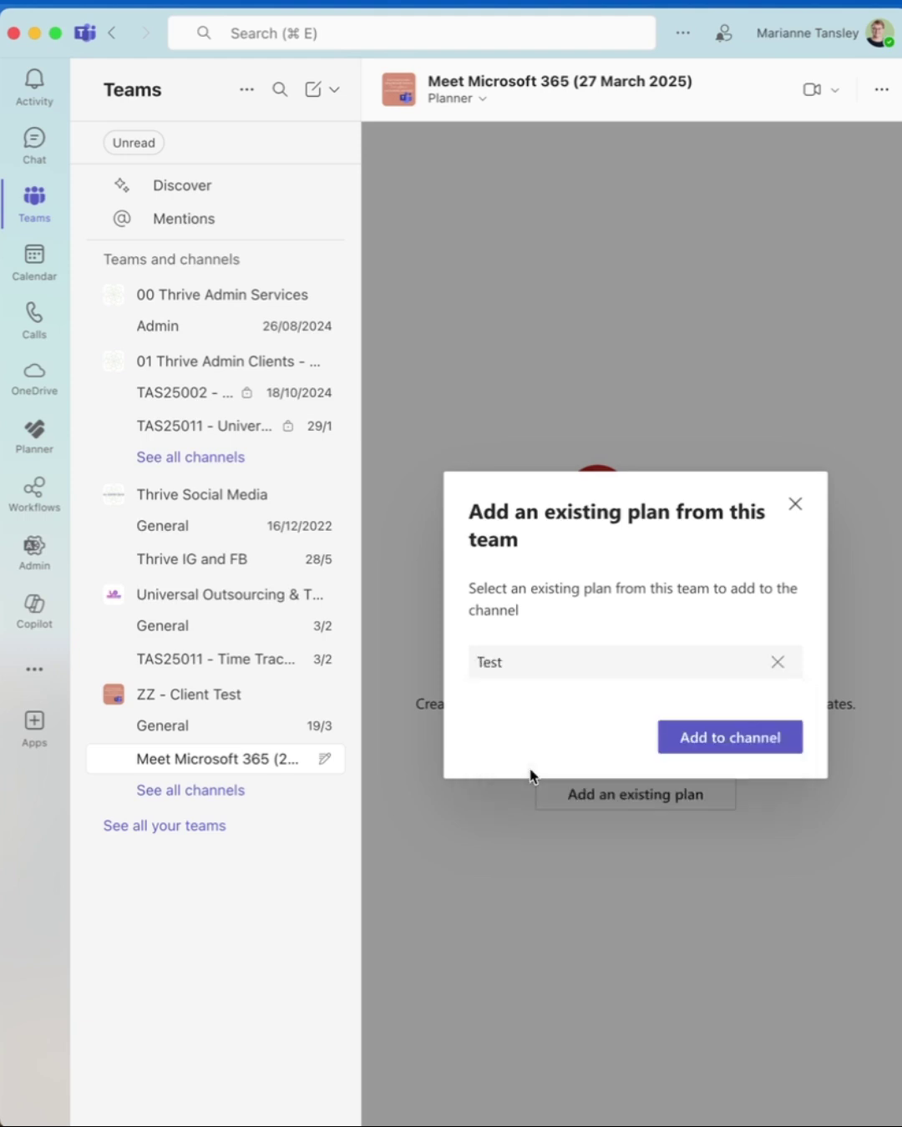
pyautogui.click(704, 741)
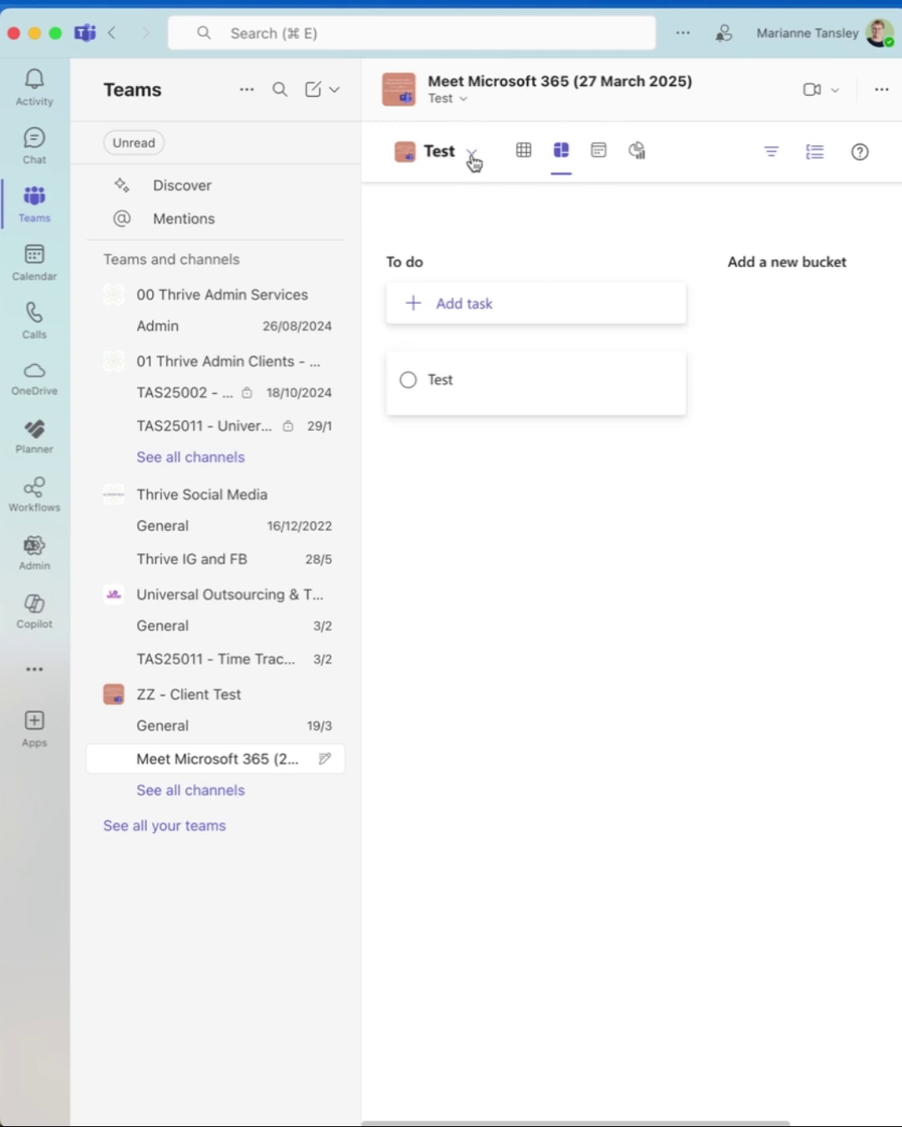
pyautogui.click(462, 99)
# Go back to Posts, visit Files, then open the new Test plan tab.
pyautogui.click(477, 128)
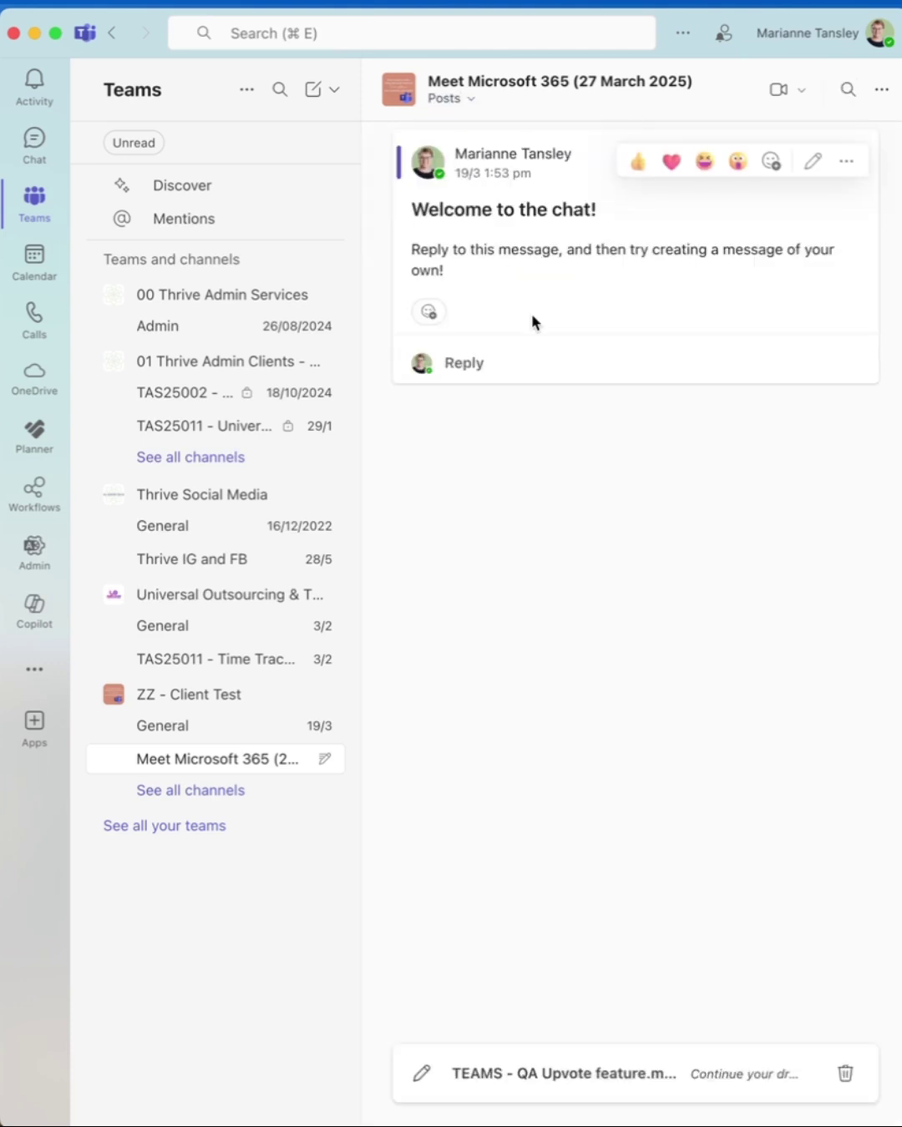
pyautogui.click(466, 98)
pyautogui.click(474, 166)
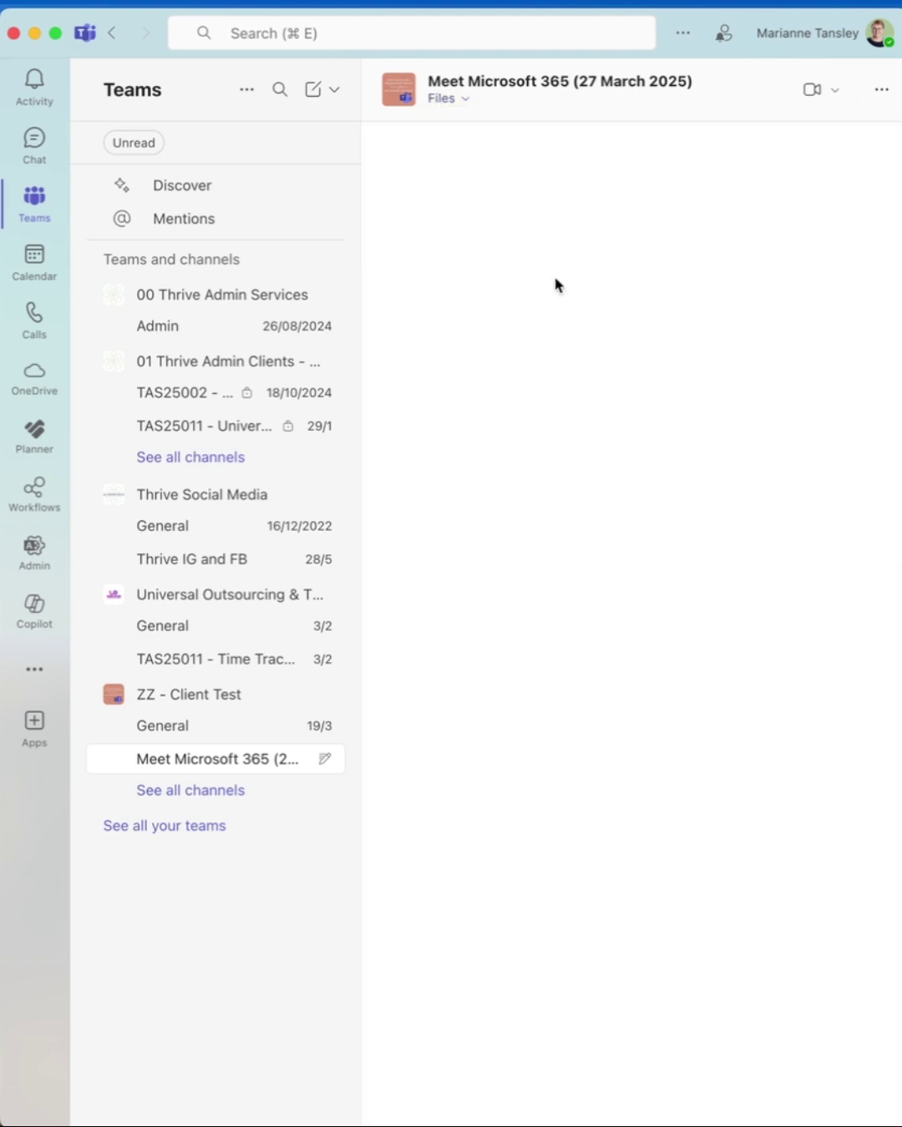
pyautogui.click(463, 99)
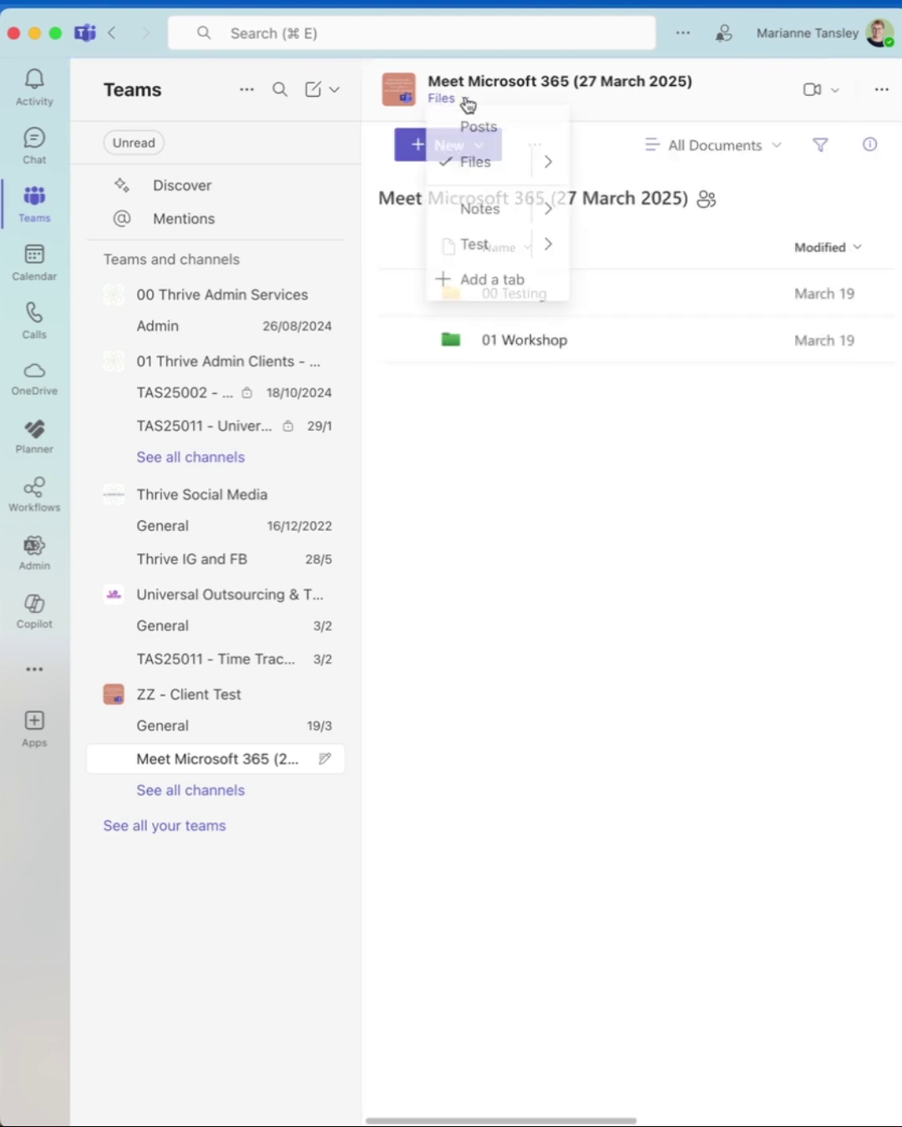
pyautogui.click(474, 248)
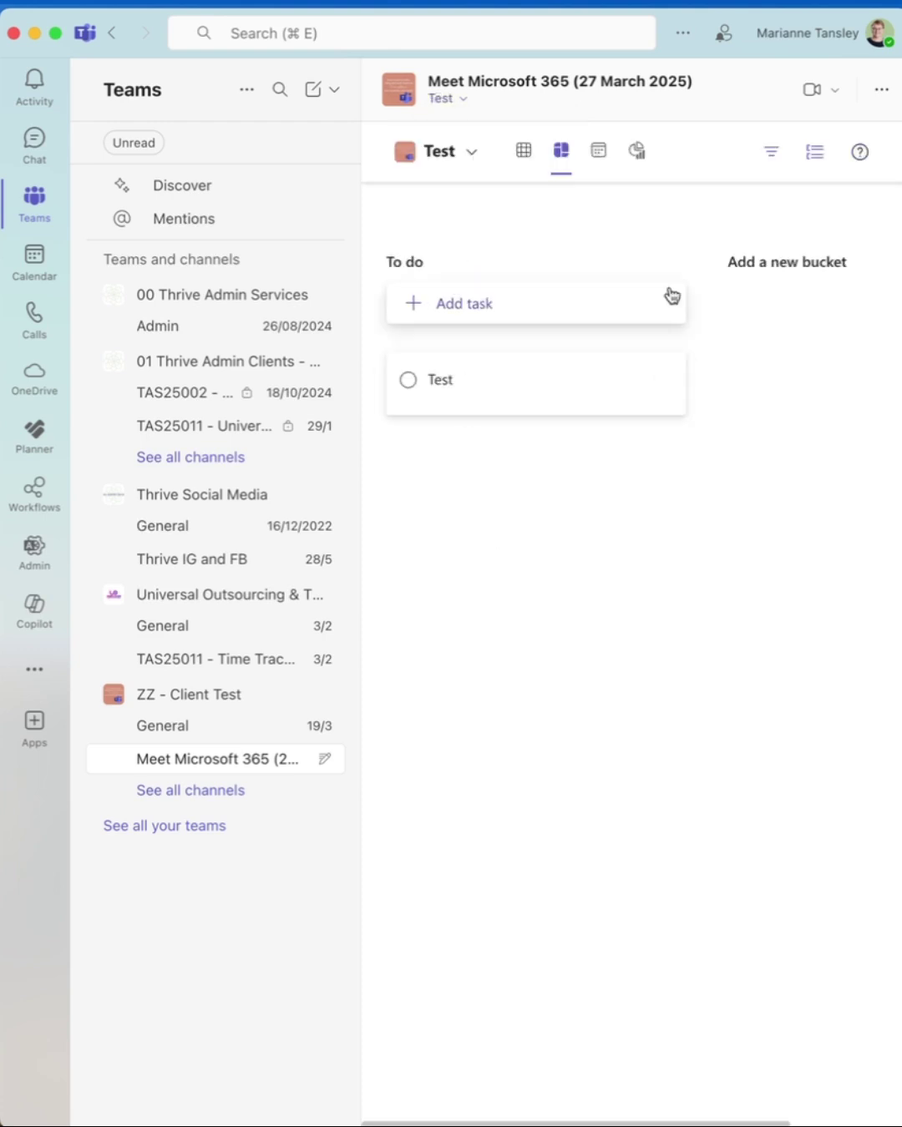